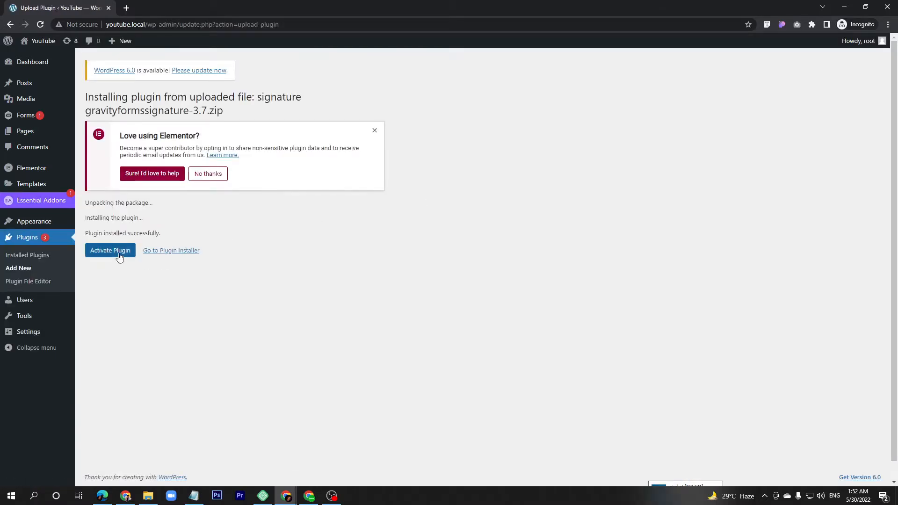
Activate the uploaded Gravity Forms Signature plugin and create a new form titled "sig"
{"action": "left_click", "coordinate": [120, 257]}
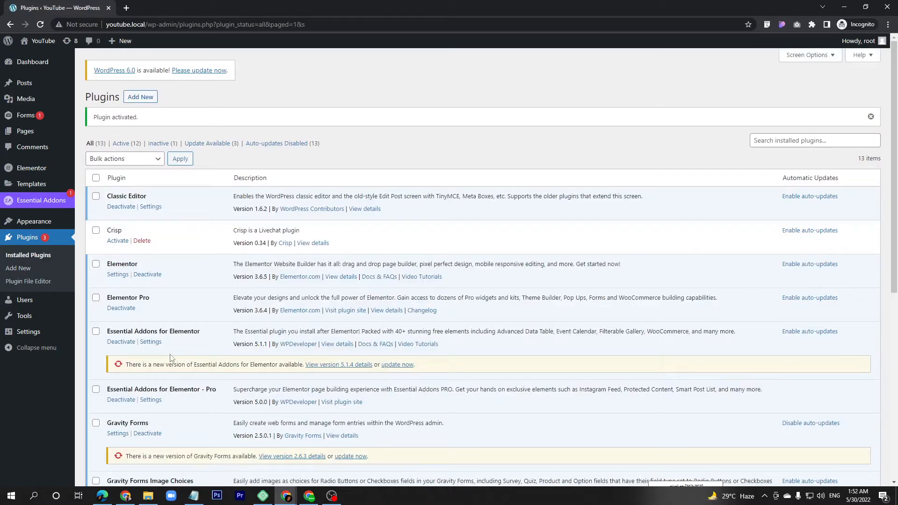
{"action": "mouse_move", "coordinate": [40, 117]}
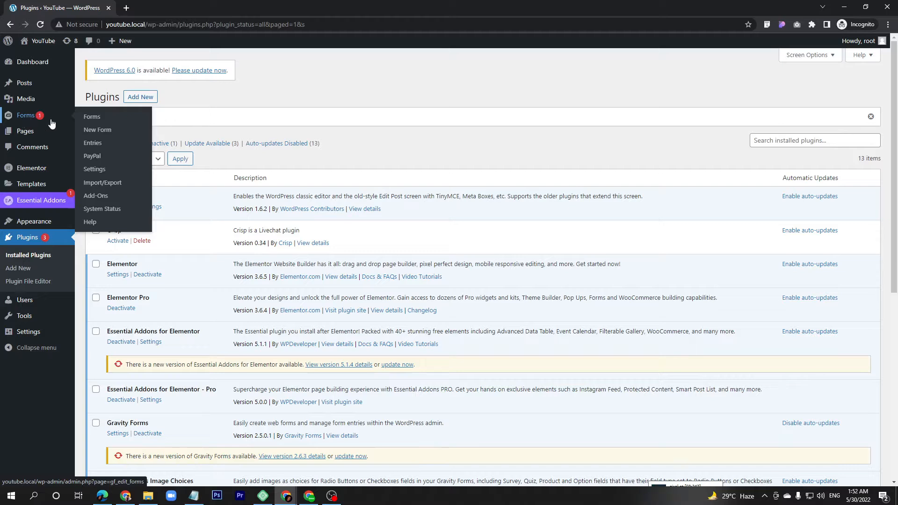
{"action": "left_click", "coordinate": [106, 133]}
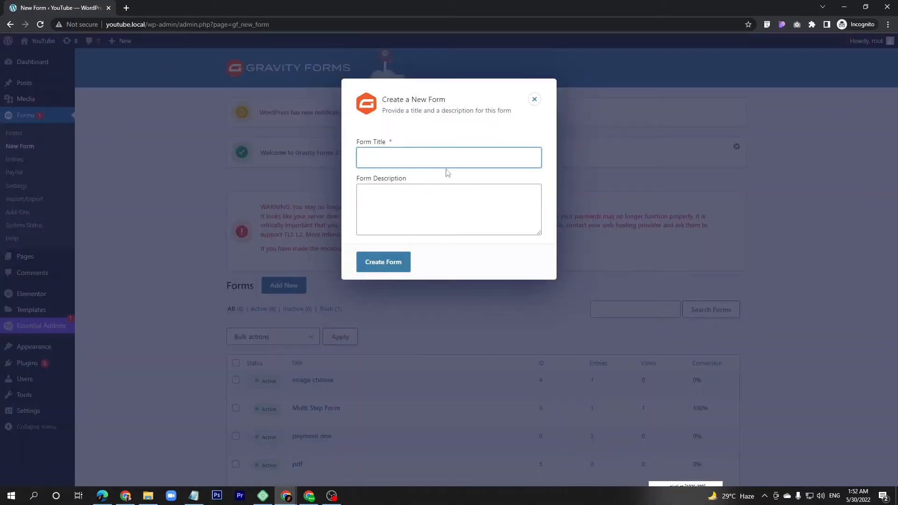
{"action": "left_click", "coordinate": [401, 148]}
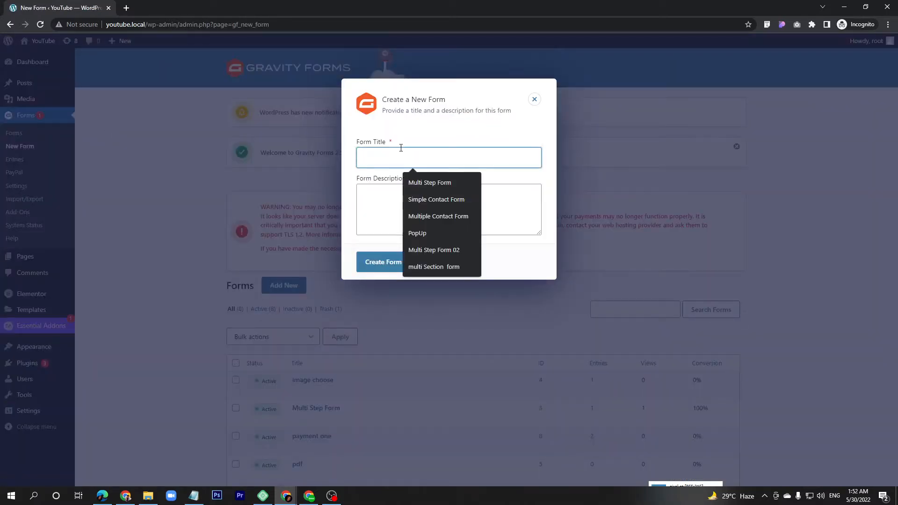
{"action": "type", "text": "sig"}
{"action": "key", "text": "Return"}
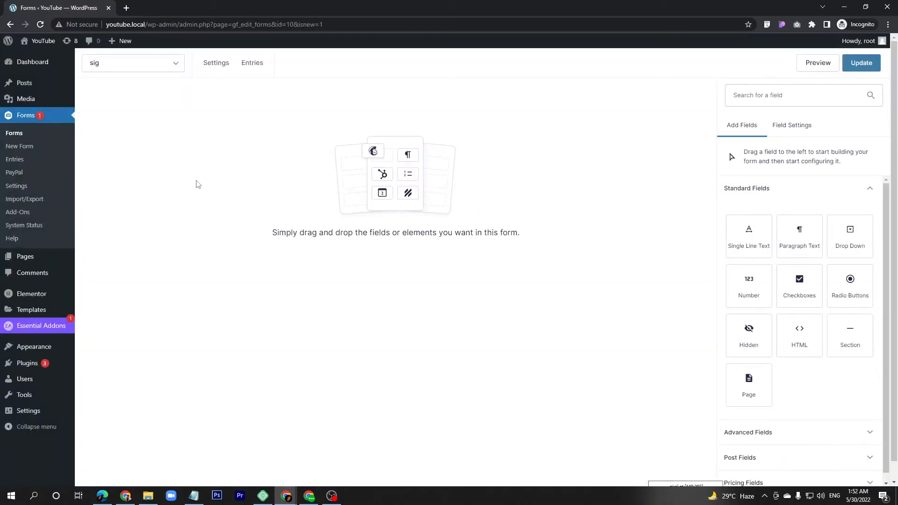
Add a Single Line Text field to the empty form, with a File Upload field below it
{"action": "left_click", "coordinate": [150, 73]}
{"action": "left_click", "coordinate": [354, 212]}
{"action": "left_click_drag", "start_coordinate": [754, 242], "coordinate": [280, 164]}
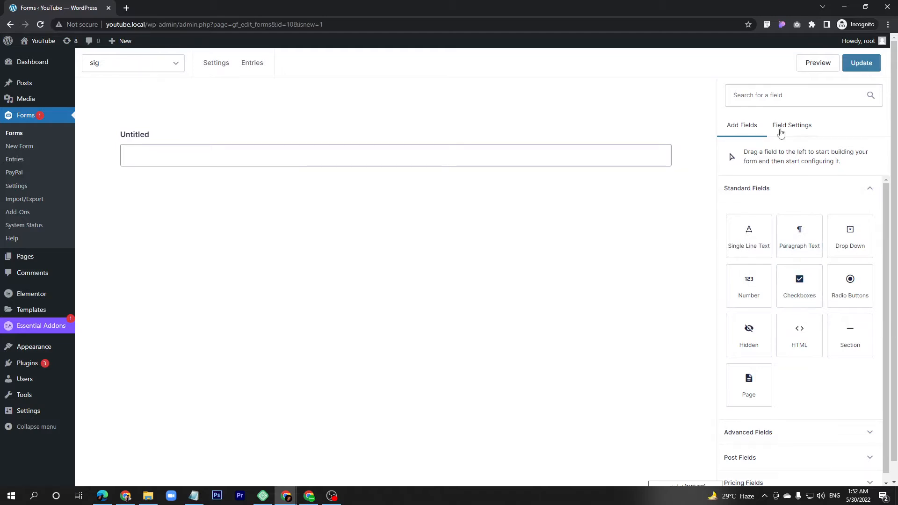
{"action": "left_click", "coordinate": [774, 97]}
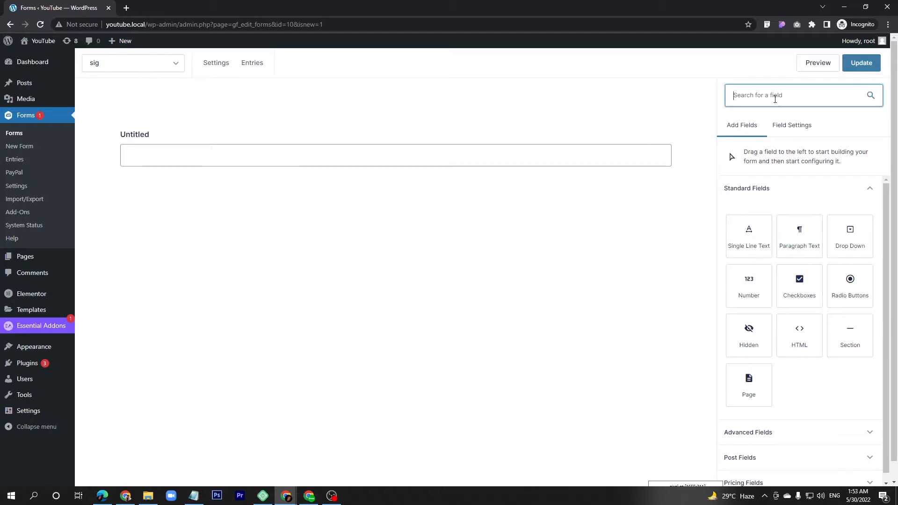
{"action": "type", "text": "fil"}
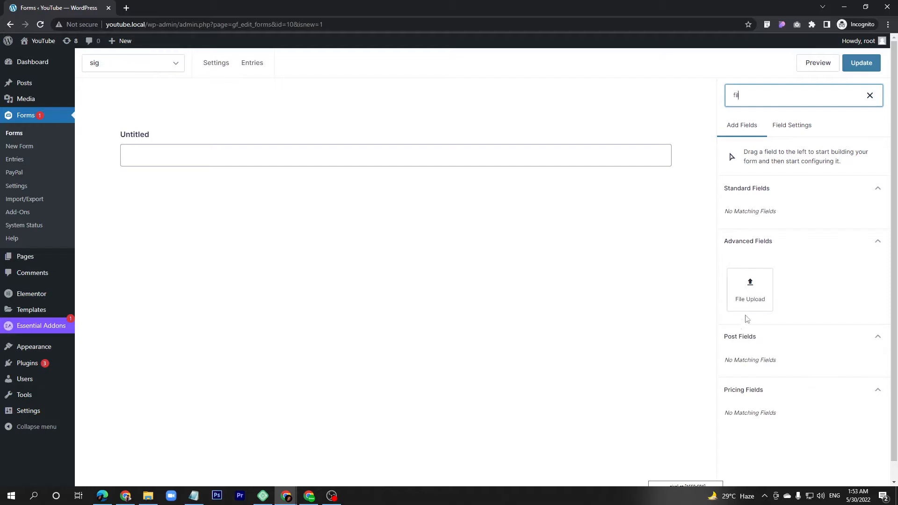
{"action": "left_click_drag", "start_coordinate": [748, 304], "coordinate": [254, 208]}
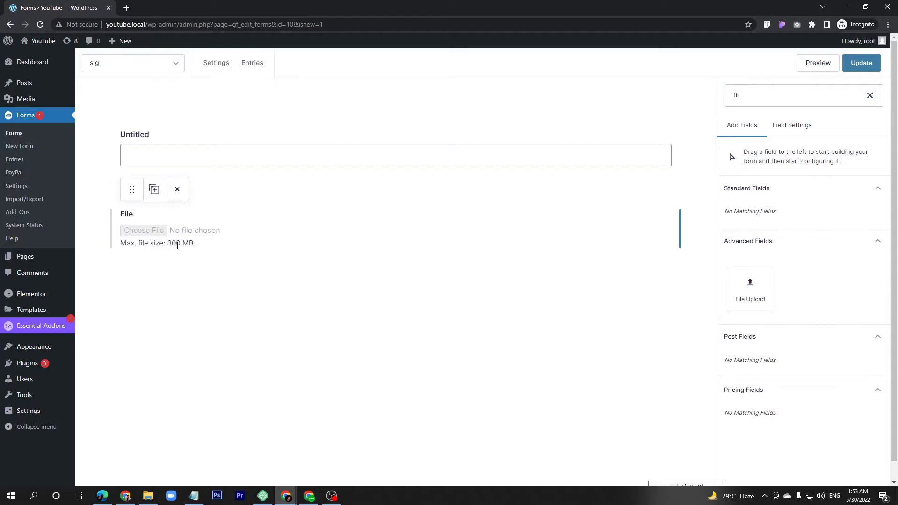
Set the File Upload field's maximum file size to 5MB and its label to "Upload Your Photo"
{"action": "left_click", "coordinate": [177, 245]}
{"action": "left_click", "coordinate": [772, 411]}
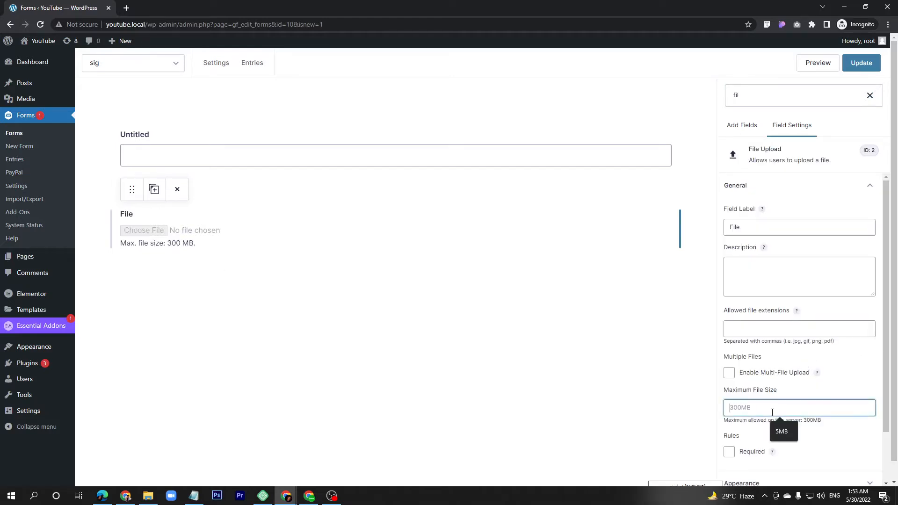
{"action": "type", "text": "5MB"}
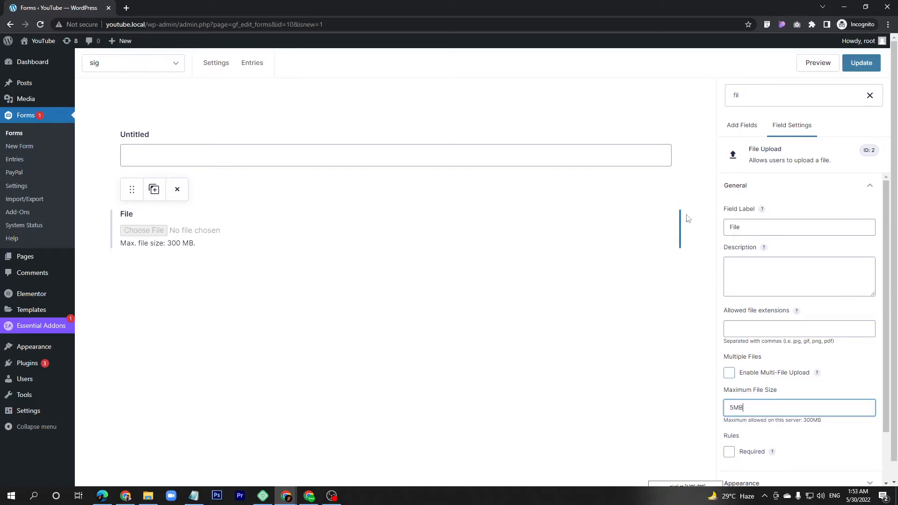
{"action": "double_click", "coordinate": [744, 228]}
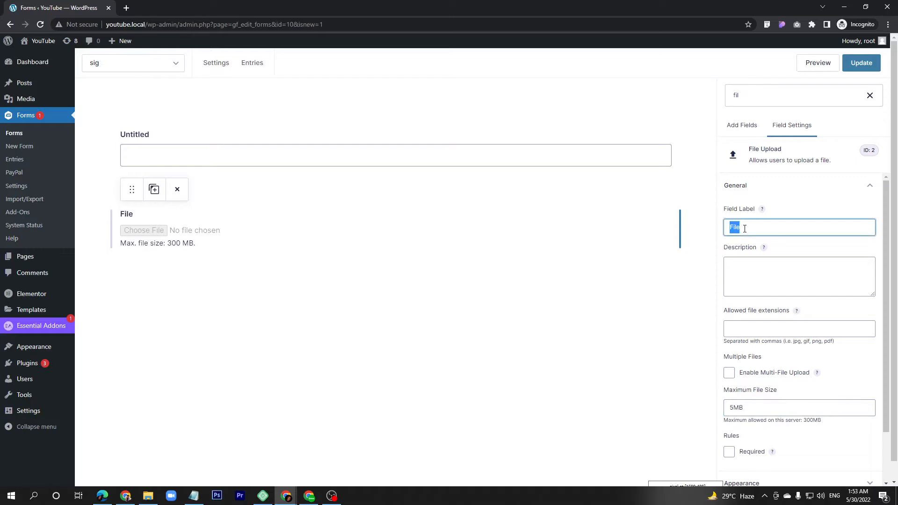
{"action": "type", "text": "Upload Your Phone"}
{"action": "key", "text": "BackSpace"}
{"action": "key", "text": "BackSpace"}
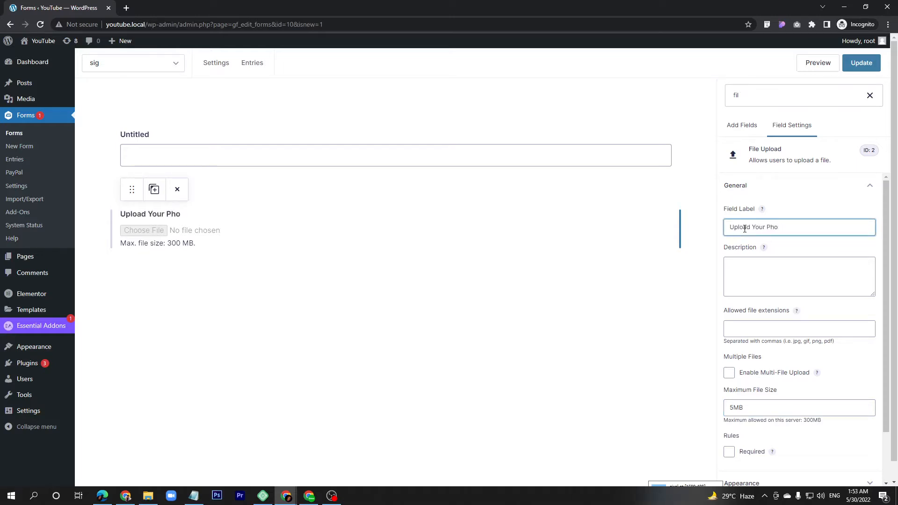
{"action": "type", "text": "to"}
Label the single line text field "Name", and bring back the full, unfiltered list of available fields
{"action": "left_click", "coordinate": [211, 136]}
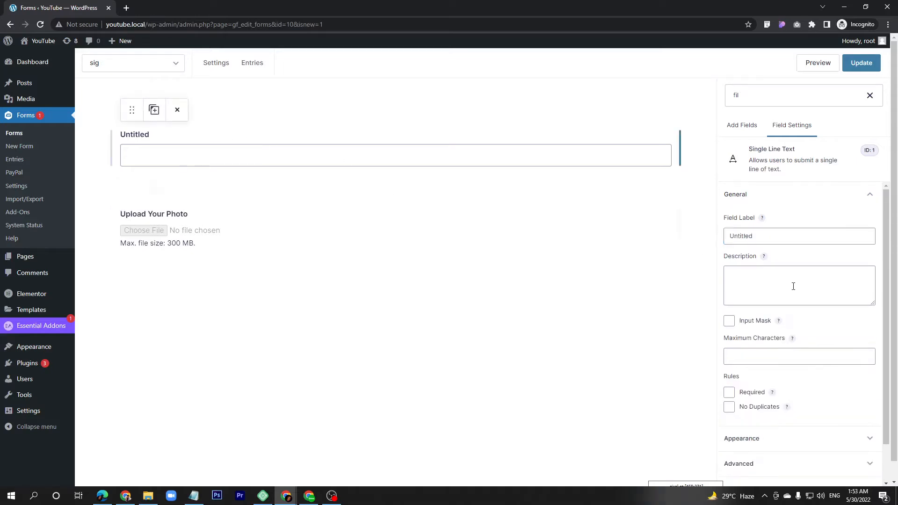
{"action": "double_click", "coordinate": [778, 236]}
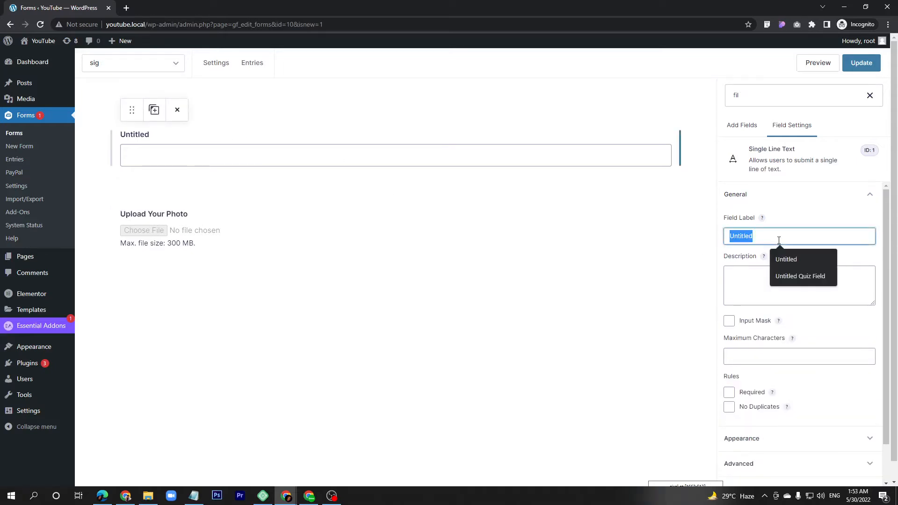
{"action": "type", "text": "Name"}
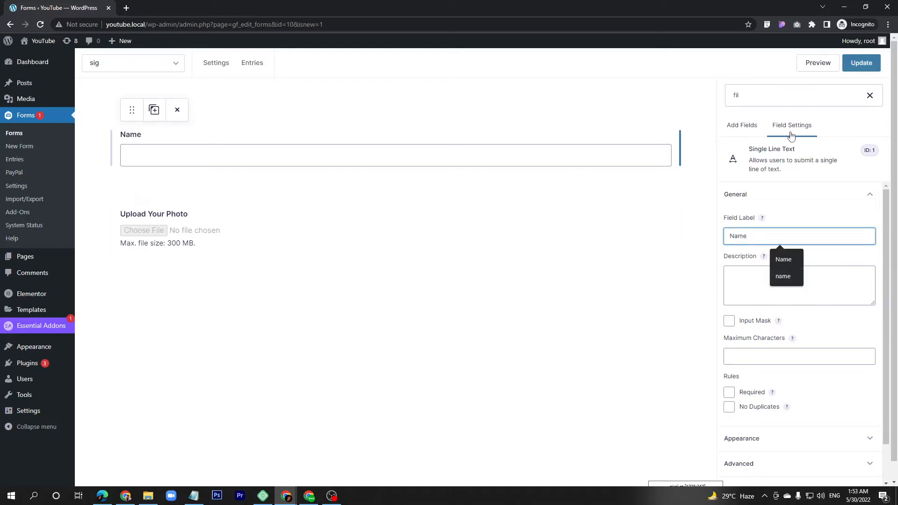
{"action": "left_click", "coordinate": [869, 96]}
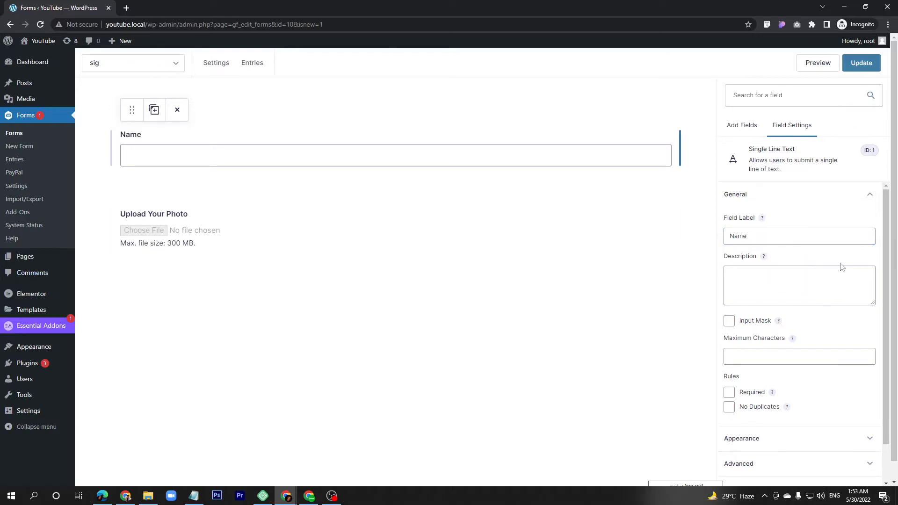
{"action": "left_click", "coordinate": [743, 124]}
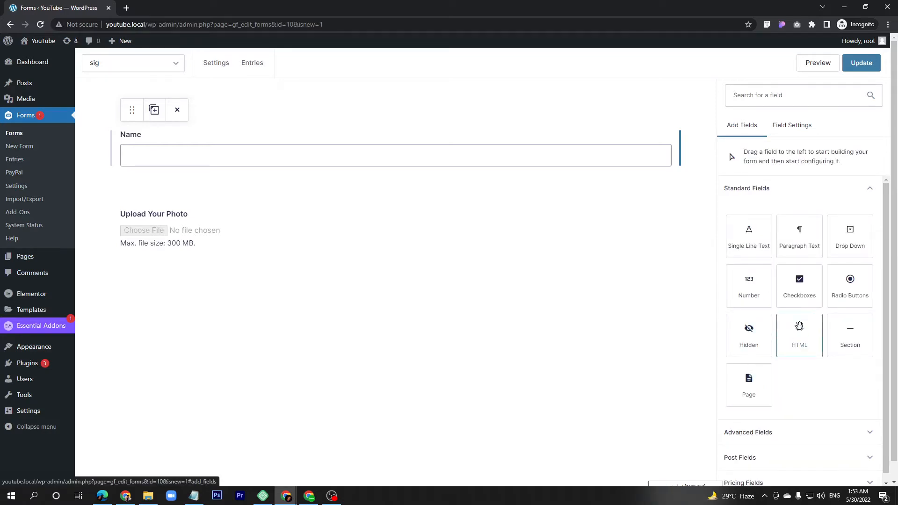
{"action": "left_click", "coordinate": [187, 231]}
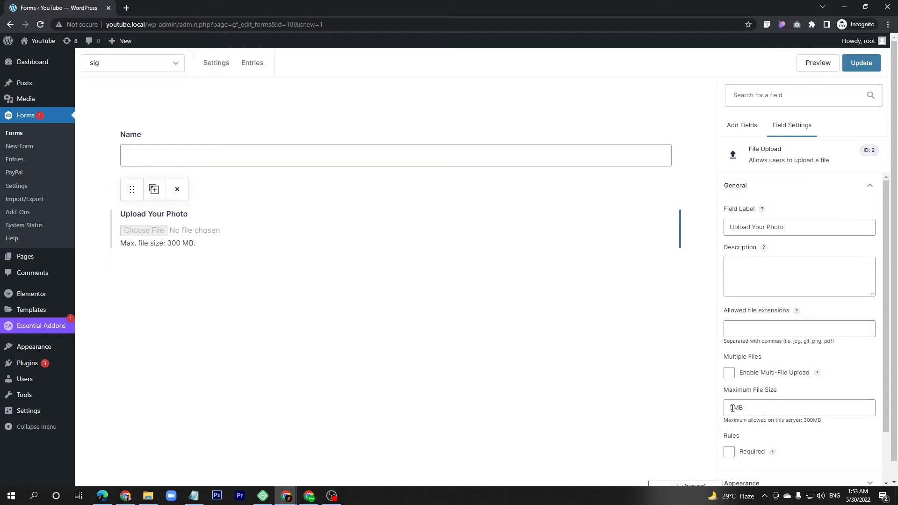
{"action": "left_click", "coordinate": [732, 408]}
{"action": "scroll", "coordinate": [789, 408], "scroll_direction": "down", "scroll_amount": 1}
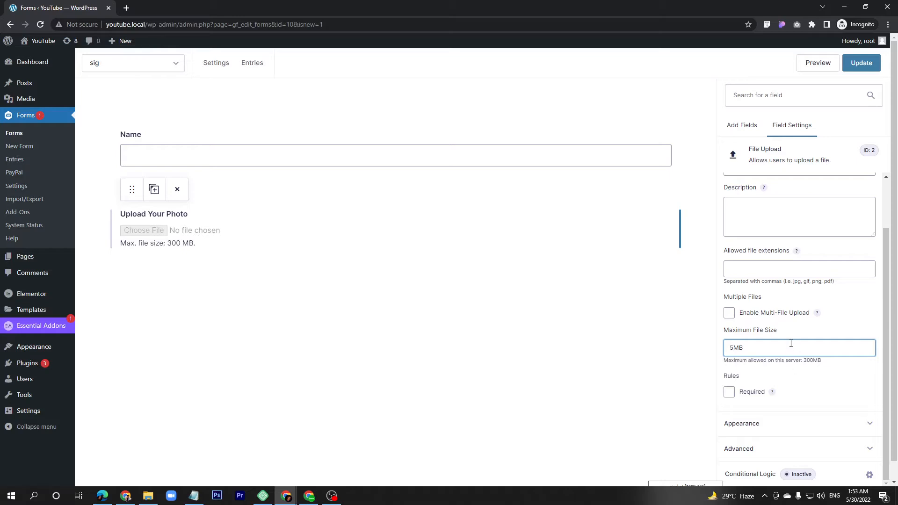
{"action": "scroll", "coordinate": [790, 344], "scroll_direction": "up", "scroll_amount": 1}
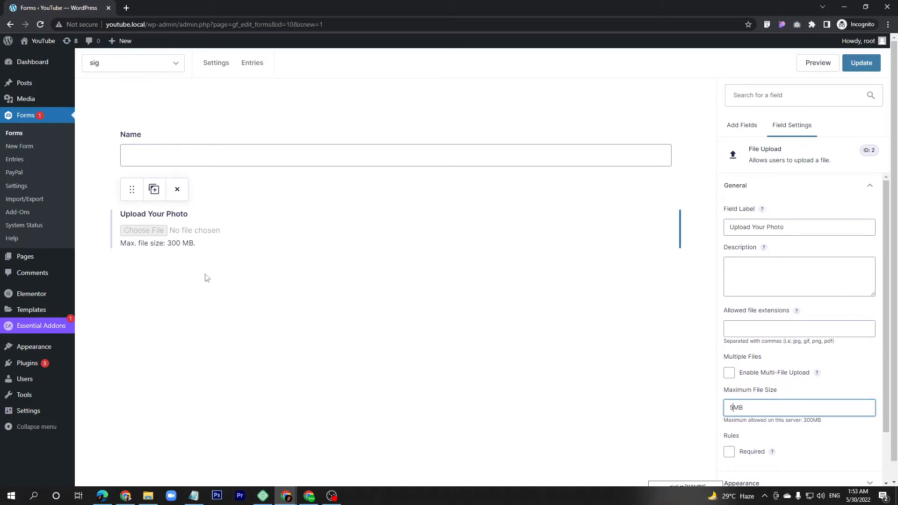
{"action": "left_click", "coordinate": [740, 185]}
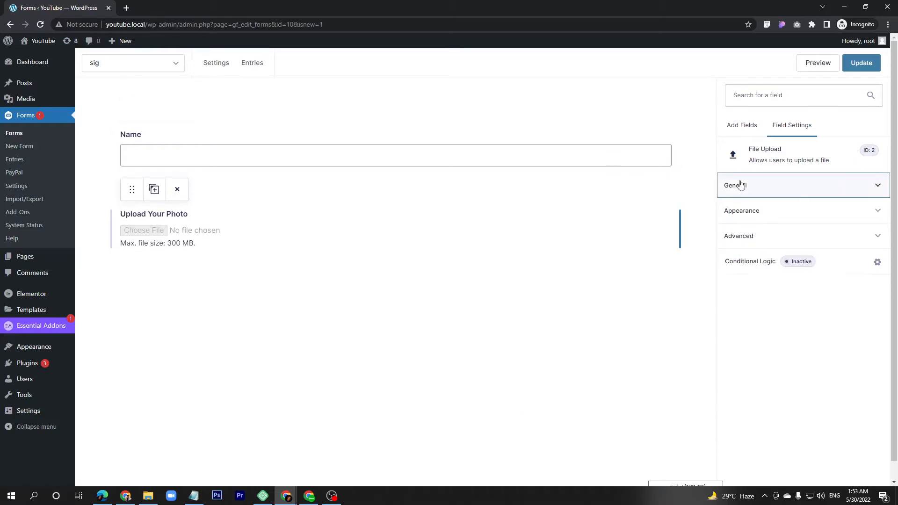
Add a Signature field from the advanced fields below the photo upload field
{"action": "left_click", "coordinate": [741, 125]}
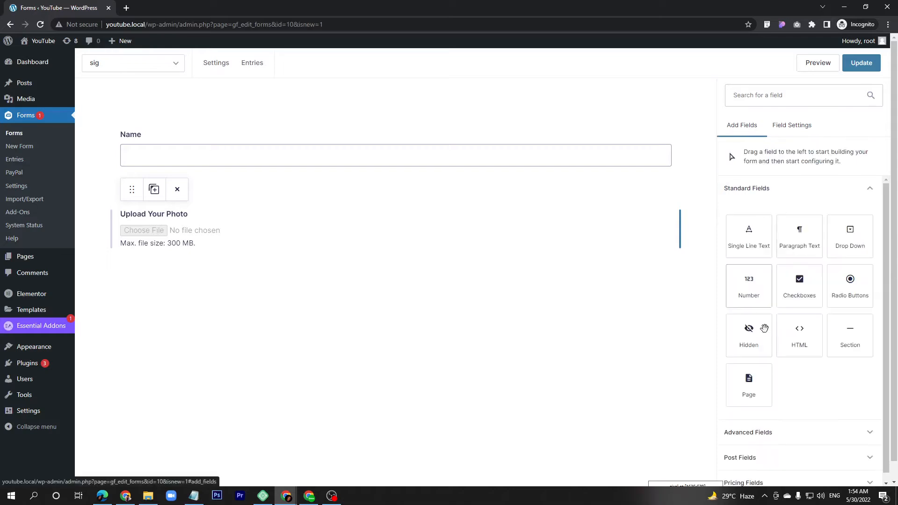
{"action": "scroll", "coordinate": [764, 363], "scroll_direction": "down", "scroll_amount": 1}
{"action": "left_click", "coordinate": [785, 427]}
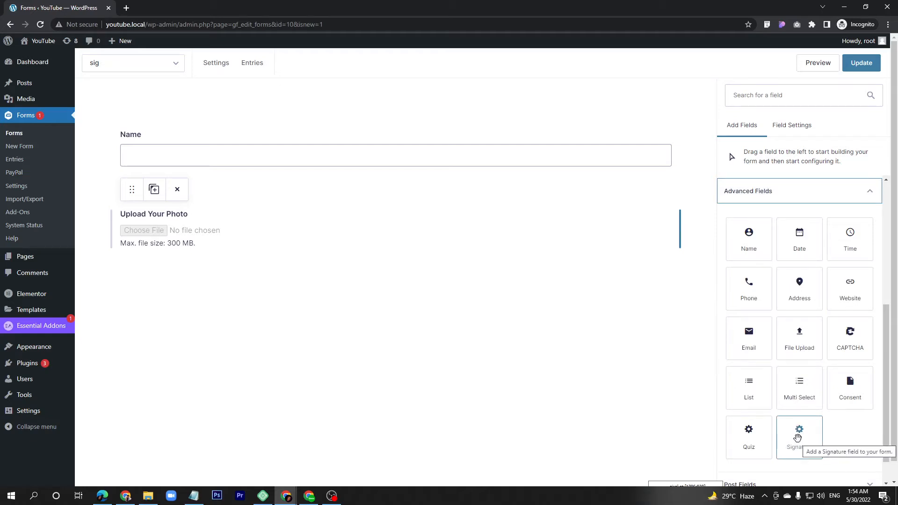
{"action": "mouse_move", "coordinate": [787, 443]}
{"action": "left_mouse_down"}
{"action": "mouse_move", "coordinate": [225, 317]}
{"action": "mouse_move", "coordinate": [217, 281]}
{"action": "left_mouse_up"}
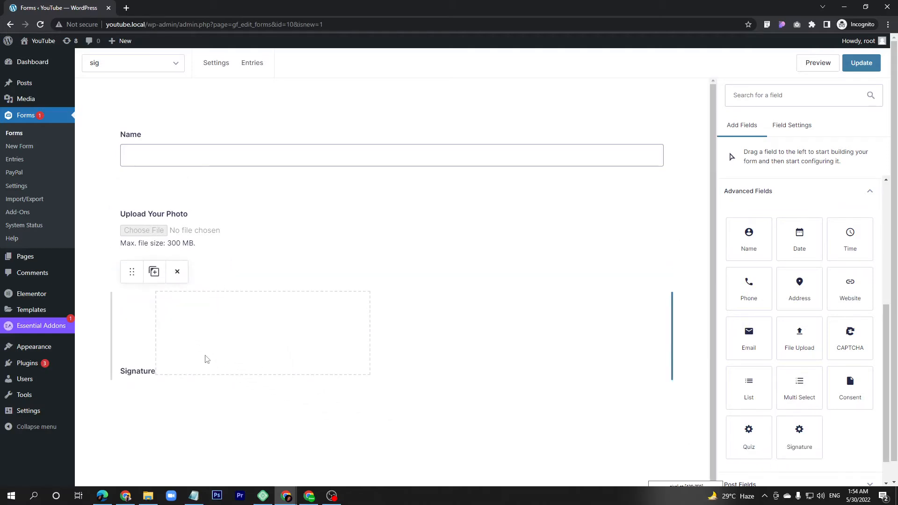
Label the signature field "Your Signature" and return to the list of available fields
{"action": "left_click", "coordinate": [132, 368]}
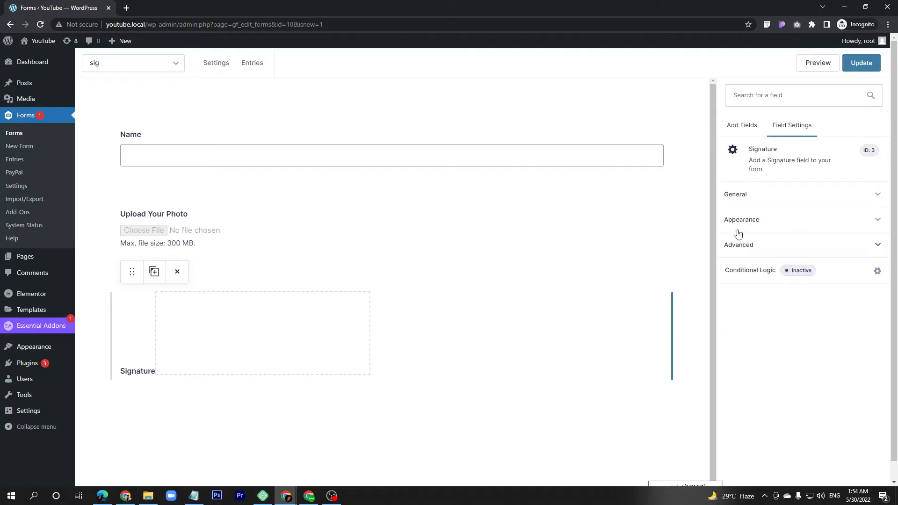
{"action": "left_click", "coordinate": [743, 200]}
{"action": "left_click", "coordinate": [758, 237]}
{"action": "double_click", "coordinate": [761, 239]}
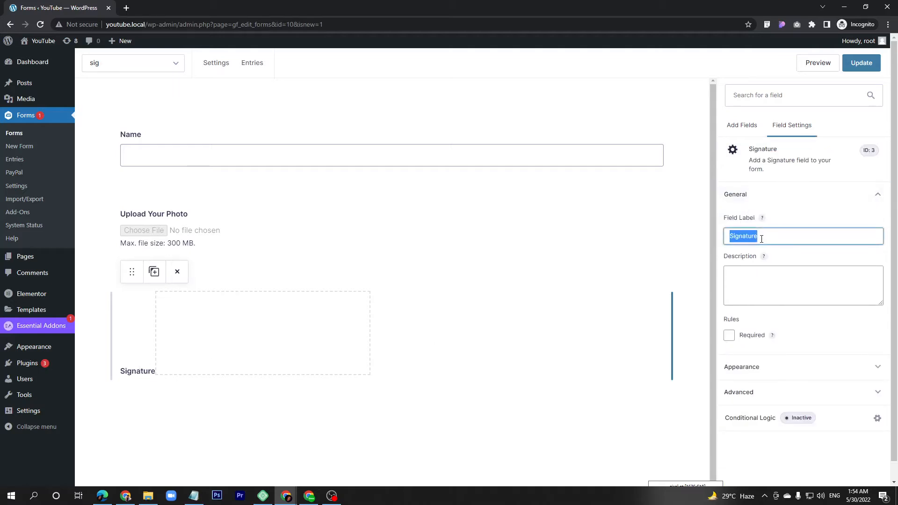
{"action": "type", "text": "you"}
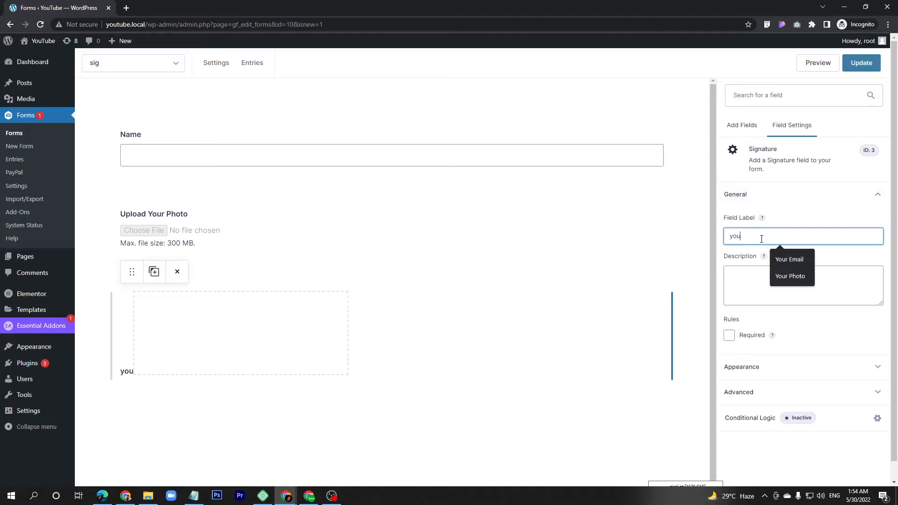
{"action": "type", "text": "o"}
{"action": "key", "text": "BackSpace"}
{"action": "key", "text": "BackSpace"}
{"action": "type", "text": "Your Signature"}
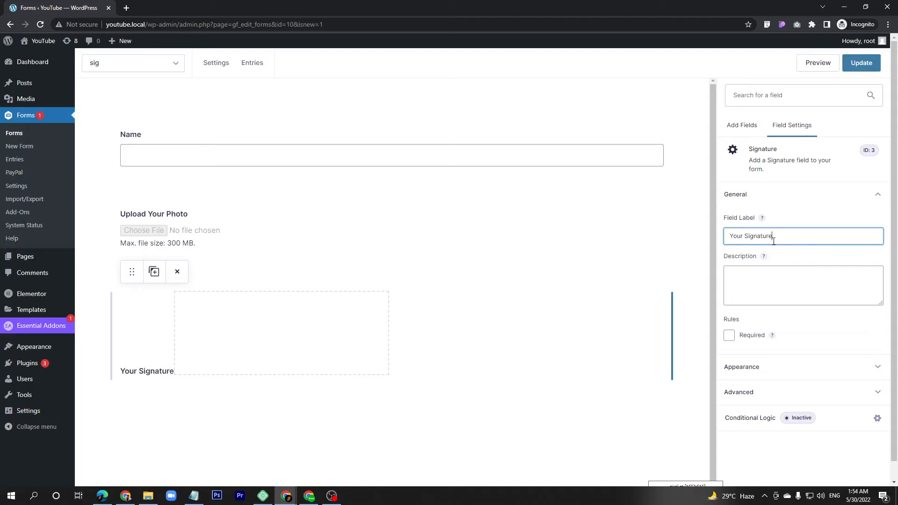
{"action": "left_click", "coordinate": [796, 284]}
{"action": "left_click", "coordinate": [742, 124]}
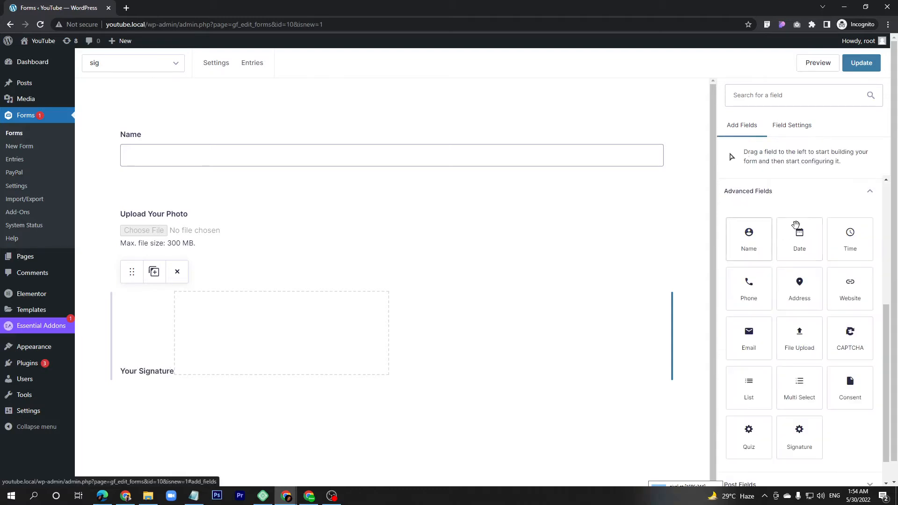
{"action": "left_click", "coordinate": [775, 96]}
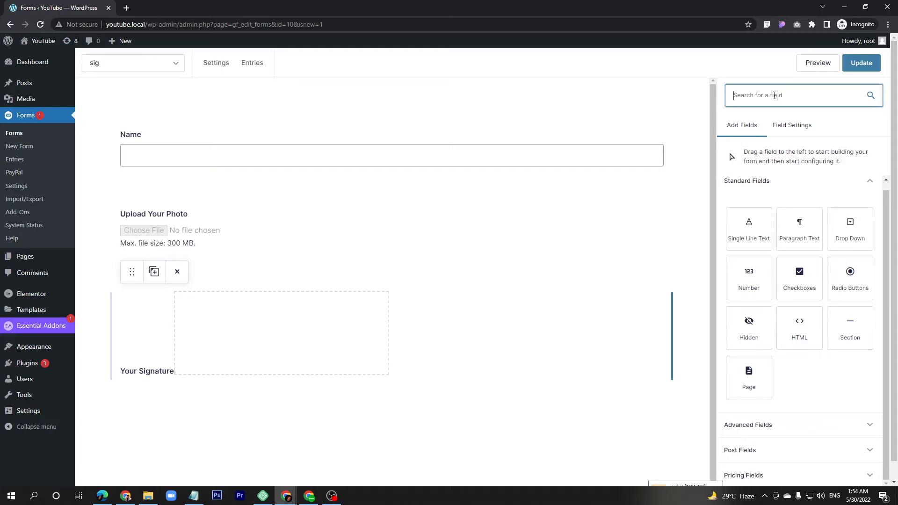
{"action": "type", "text": "sin"}
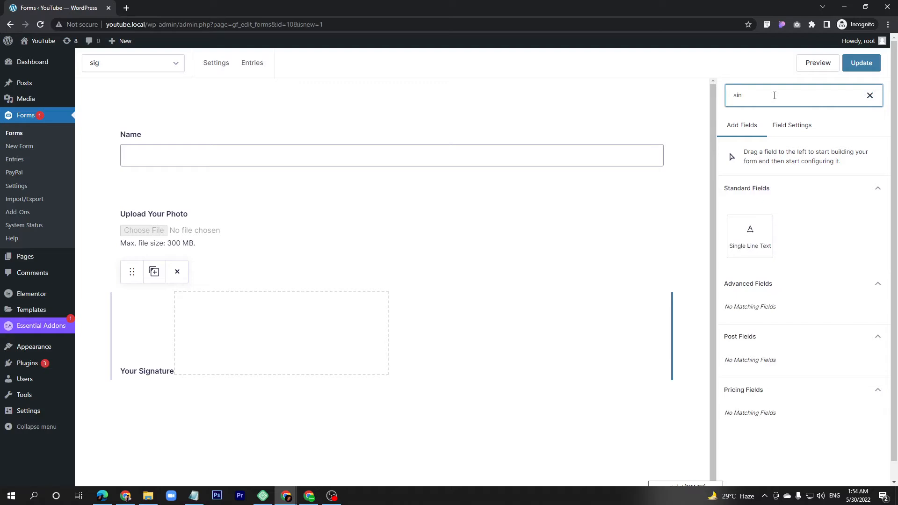
{"action": "key", "text": "ctrl+a"}
{"action": "key", "text": "BackSpace"}
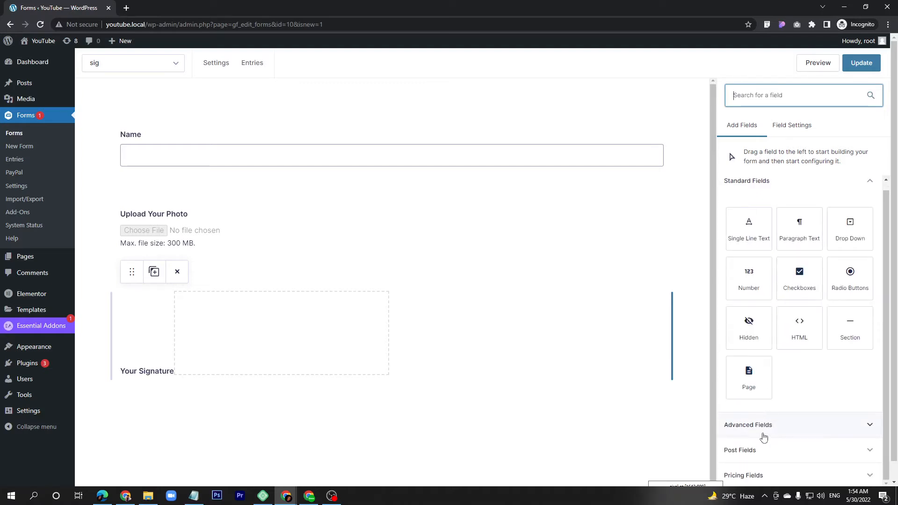
Add a second Signature field from the advanced fields below the "Your Signature" field
{"action": "left_click", "coordinate": [764, 435]}
{"action": "scroll", "coordinate": [795, 374], "scroll_direction": "down", "scroll_amount": 3}
{"action": "mouse_move", "coordinate": [816, 411]}
{"action": "left_mouse_down"}
{"action": "mouse_move", "coordinate": [581, 416]}
{"action": "mouse_move", "coordinate": [187, 394]}
{"action": "left_mouse_up"}
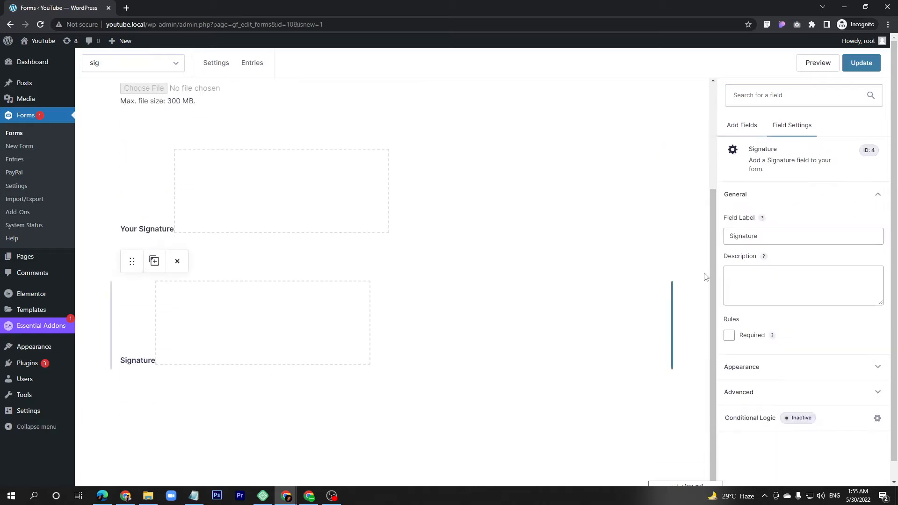
Label the second signature field "Re Type Signature"
{"action": "double_click", "coordinate": [764, 238]}
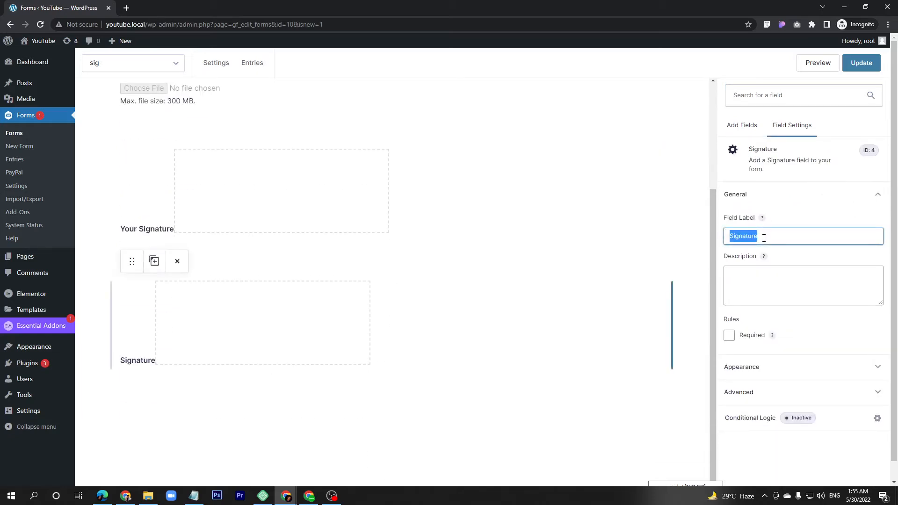
{"action": "type", "text": "Re "}
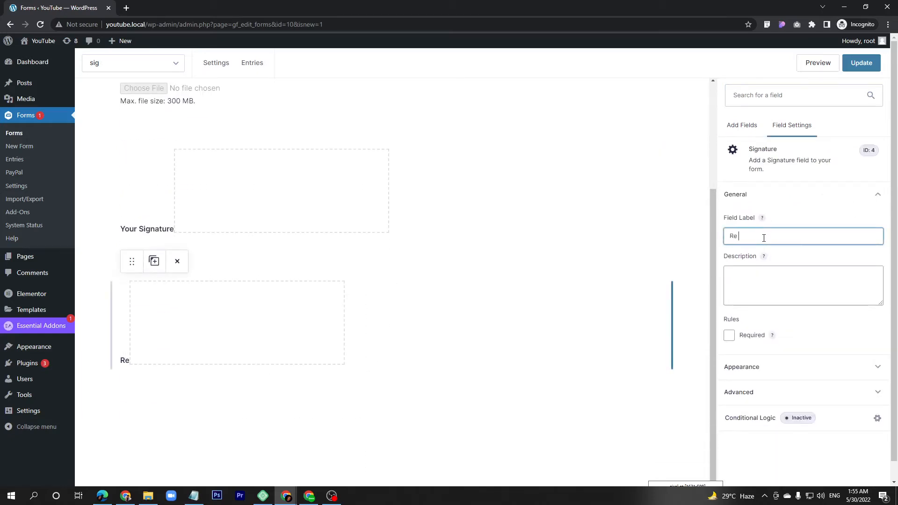
{"action": "type", "text": "E"}
{"action": "key", "text": "BackSpace"}
{"action": "key", "text": "BackSpace"}
{"action": "type", "text": "-T"}
{"action": "key", "text": "BackSpace"}
{"action": "key", "text": "BackSpace"}
{"action": "type", "text": "Type  Signatio"}
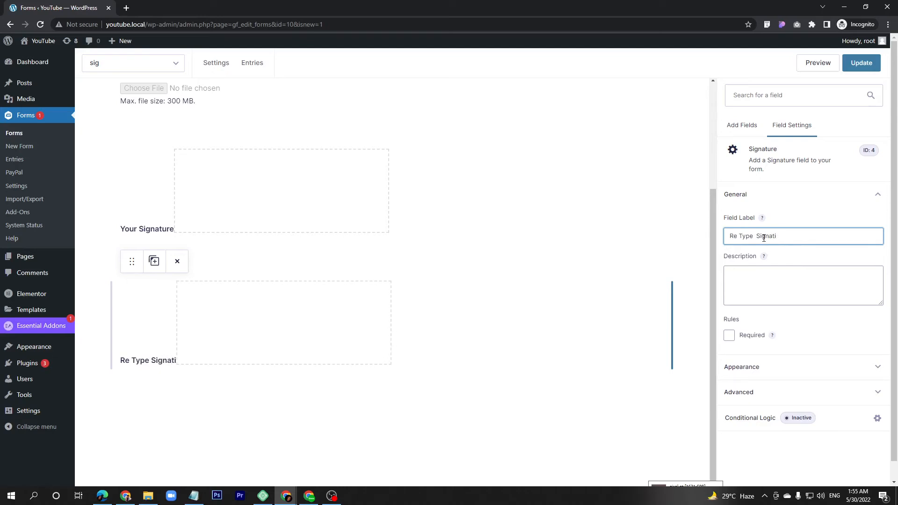
{"action": "key", "text": "BackSpace"}
{"action": "type", "text": "ure"}
Save the "sig" form and open its preview
{"action": "left_click", "coordinate": [868, 69]}
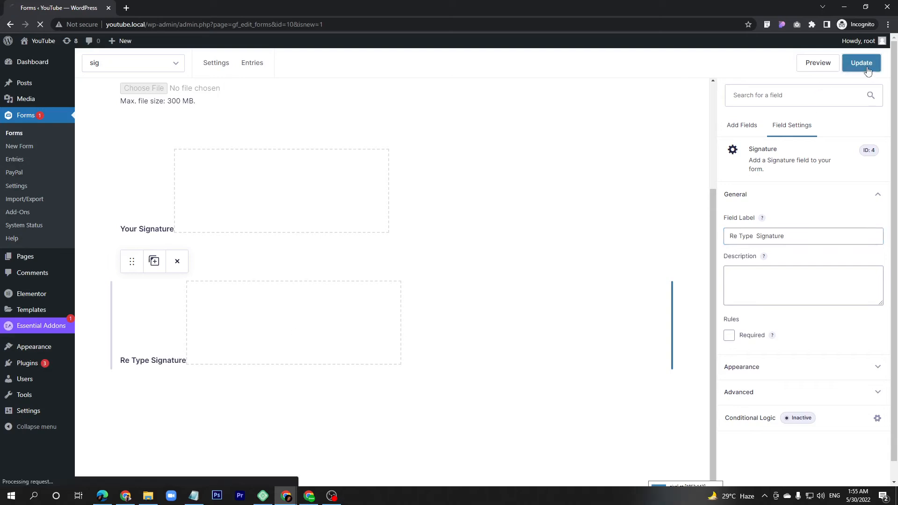
{"action": "left_click", "coordinate": [819, 63]}
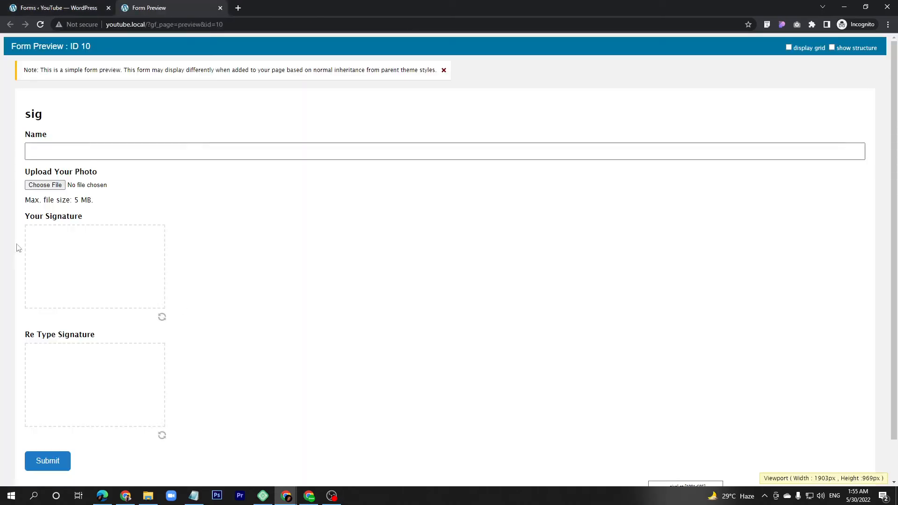
{"action": "triple_click", "coordinate": [28, 115]}
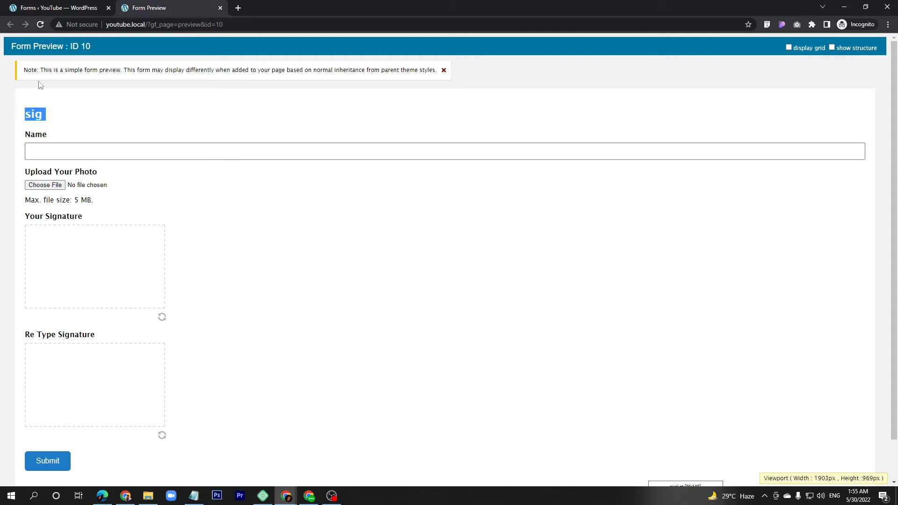
{"action": "left_click", "coordinate": [35, 114]}
{"action": "double_click", "coordinate": [33, 114]}
{"action": "left_click", "coordinate": [38, 115]}
{"action": "double_click", "coordinate": [37, 116]}
{"action": "left_click", "coordinate": [75, 155]}
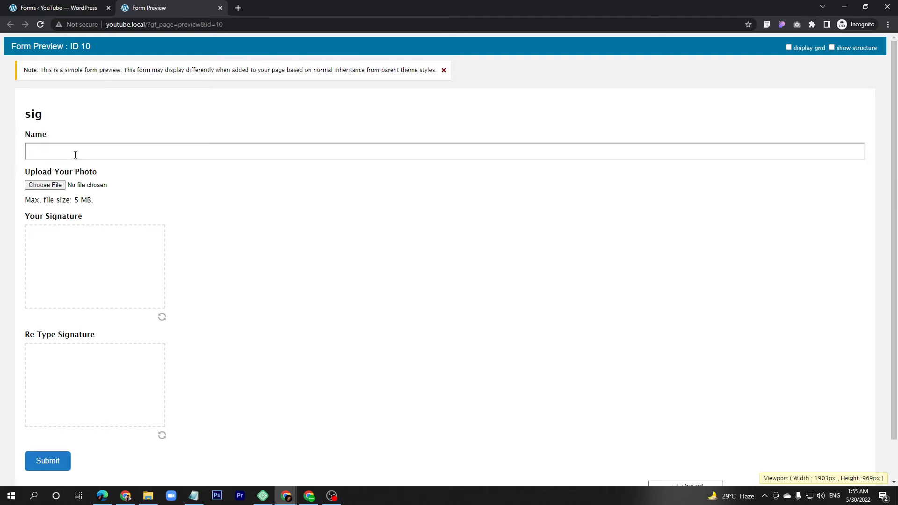
{"action": "type", "text": "name"}
{"action": "left_click", "coordinate": [45, 185]}
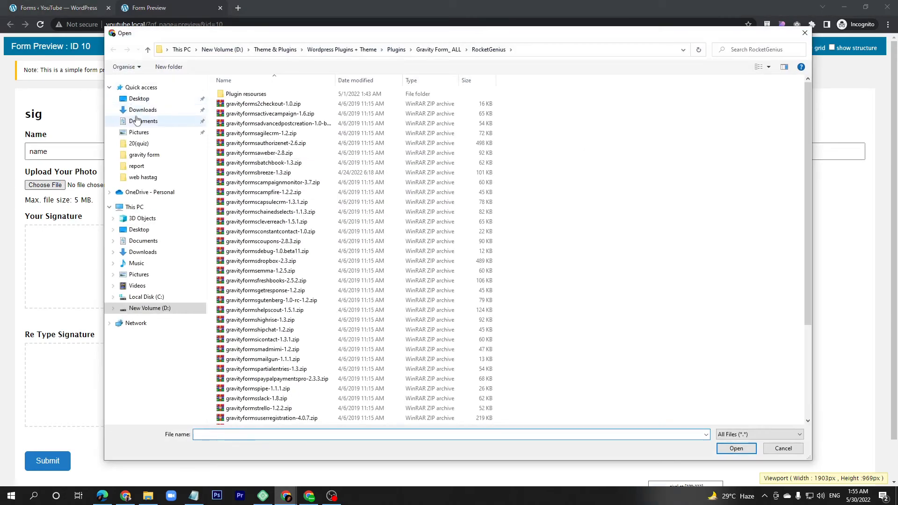
{"action": "left_click", "coordinate": [142, 109]}
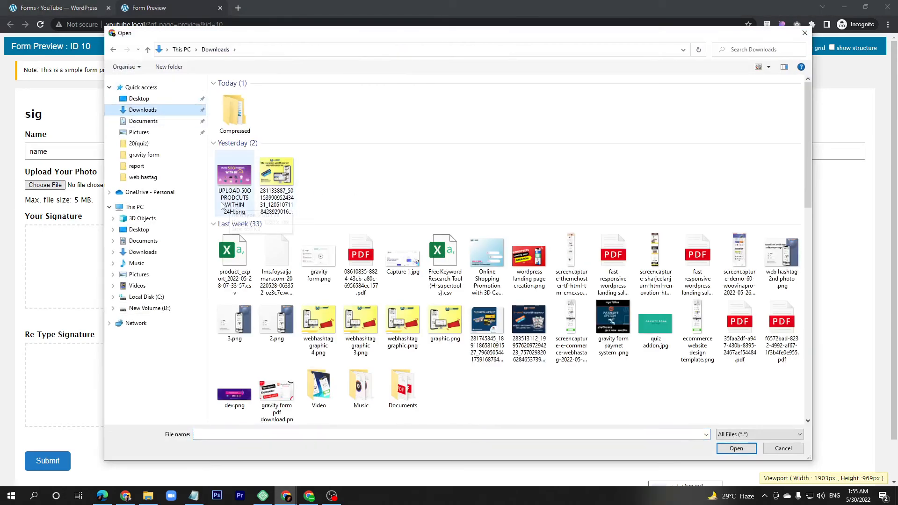
{"action": "double_click", "coordinate": [277, 177]}
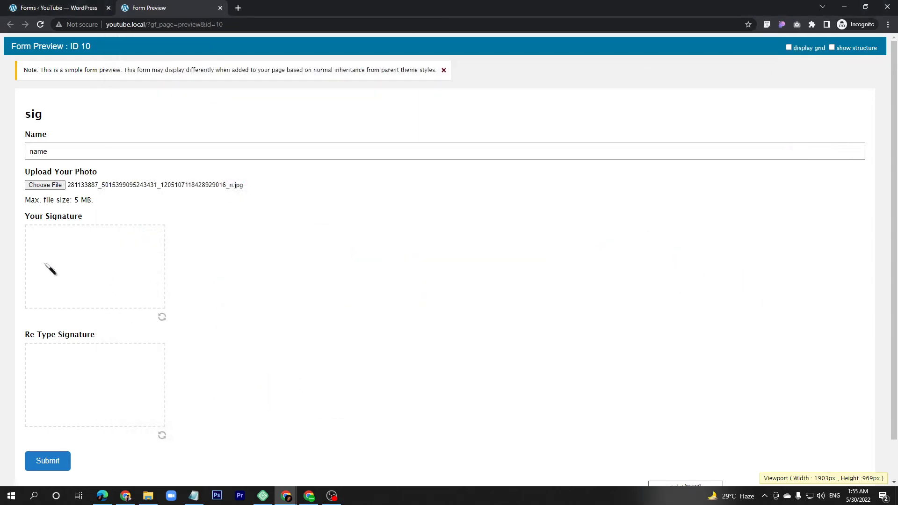
Draw a handwritten signature in both the Your Signature and Re Type Signature boxes and submit the form
{"action": "mouse_move", "coordinate": [43, 277]}
{"action": "left_mouse_down"}
{"action": "mouse_move", "coordinate": [43, 259]}
{"action": "mouse_move", "coordinate": [71, 269]}
{"action": "mouse_move", "coordinate": [65, 261]}
{"action": "mouse_move", "coordinate": [114, 264]}
{"action": "left_mouse_up"}
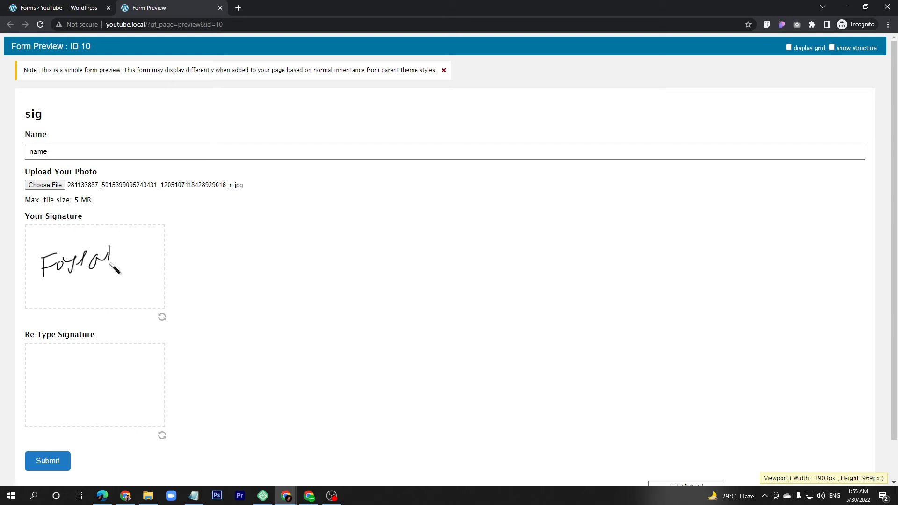
{"action": "left_click_drag", "start_coordinate": [44, 405], "coordinate": [44, 389]}
{"action": "mouse_move", "coordinate": [42, 396]}
{"action": "left_mouse_down"}
{"action": "mouse_move", "coordinate": [71, 392]}
{"action": "mouse_move", "coordinate": [71, 406]}
{"action": "mouse_move", "coordinate": [82, 385]}
{"action": "mouse_move", "coordinate": [110, 388]}
{"action": "left_mouse_up"}
{"action": "left_click", "coordinate": [49, 463]}
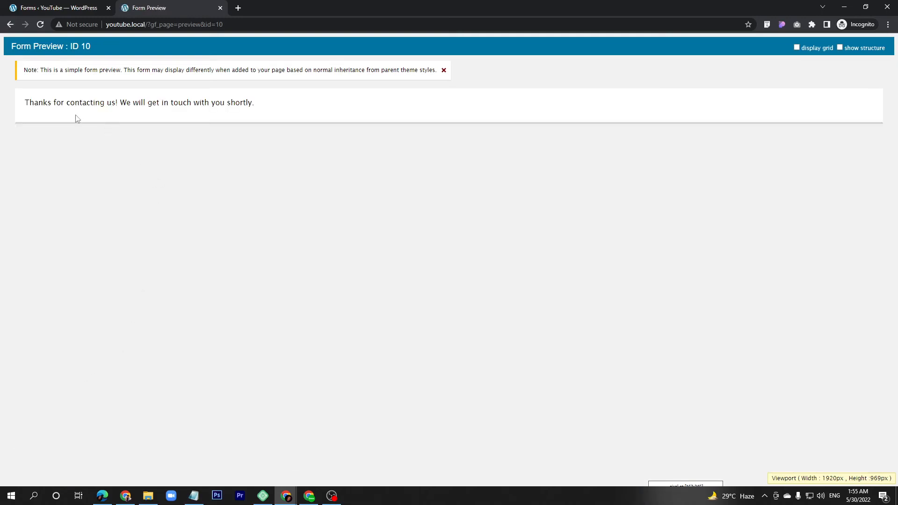
{"action": "left_click_drag", "start_coordinate": [47, 103], "coordinate": [120, 103]}
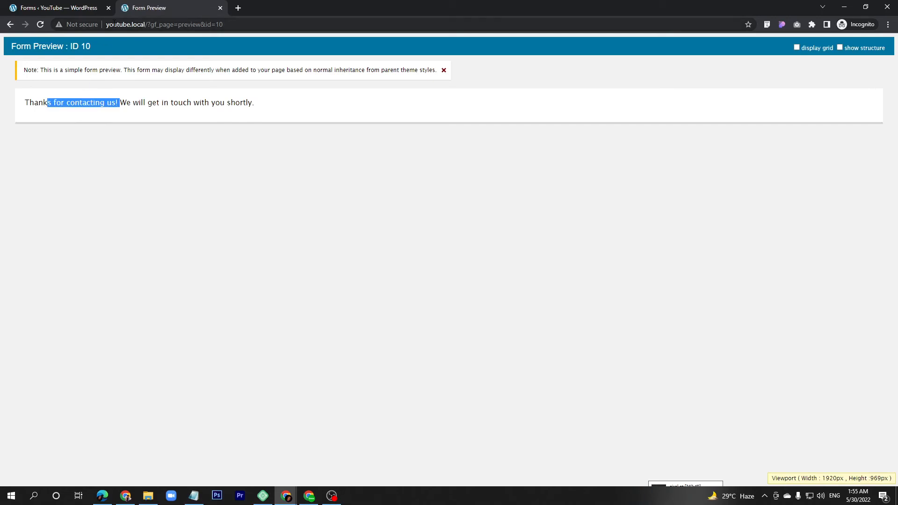
Return to the WordPress admin and show the submitted entries of the "sig" form
{"action": "left_click", "coordinate": [74, 6]}
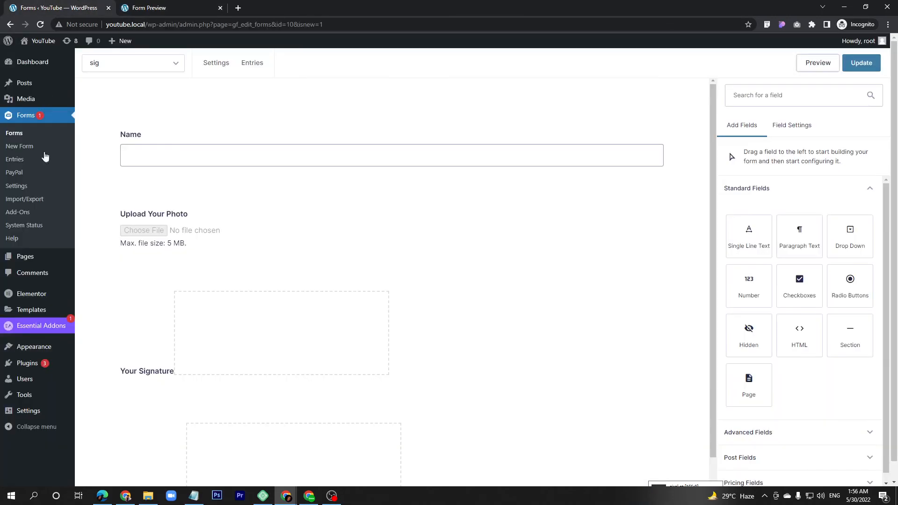
{"action": "left_click", "coordinate": [15, 160]}
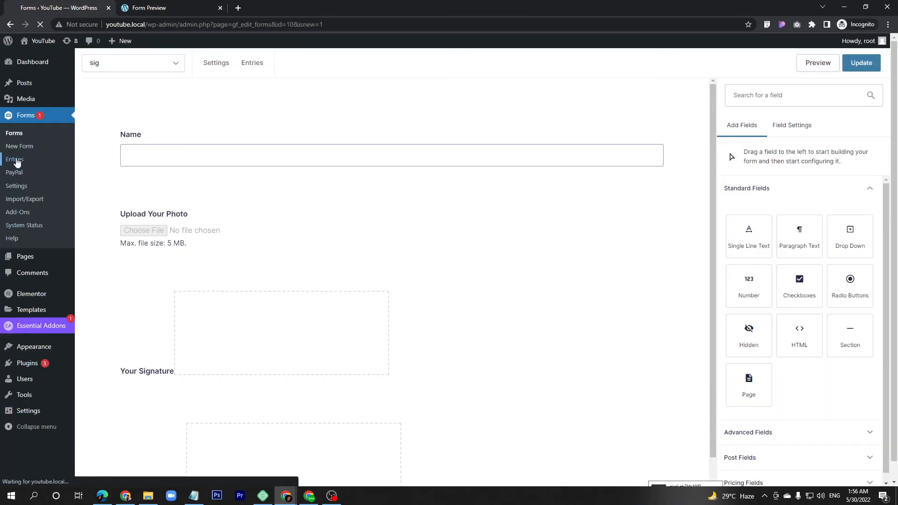
{"action": "left_click", "coordinate": [280, 102]}
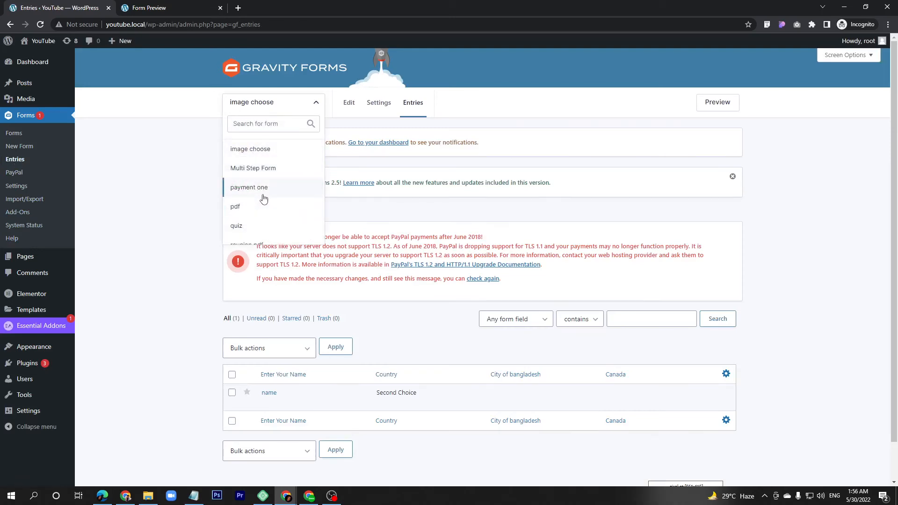
{"action": "scroll", "coordinate": [263, 198], "scroll_direction": "down", "scroll_amount": 1}
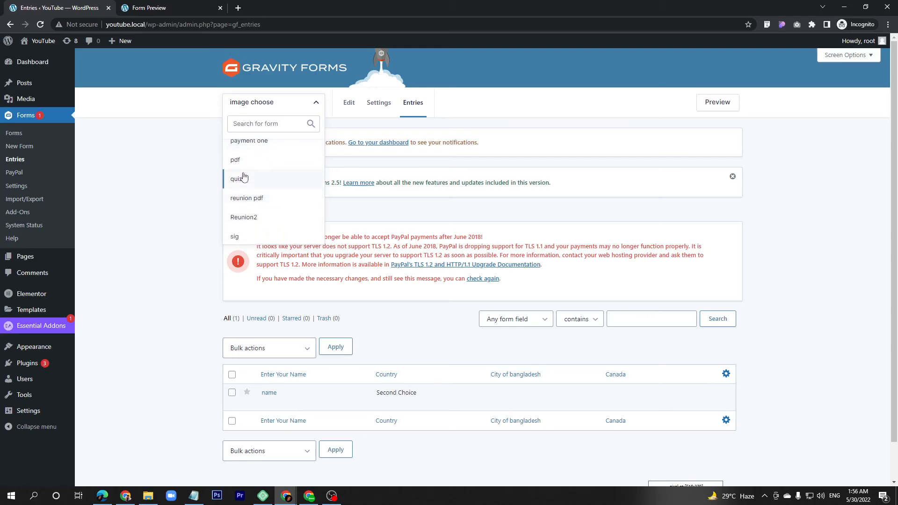
{"action": "left_click", "coordinate": [261, 238]}
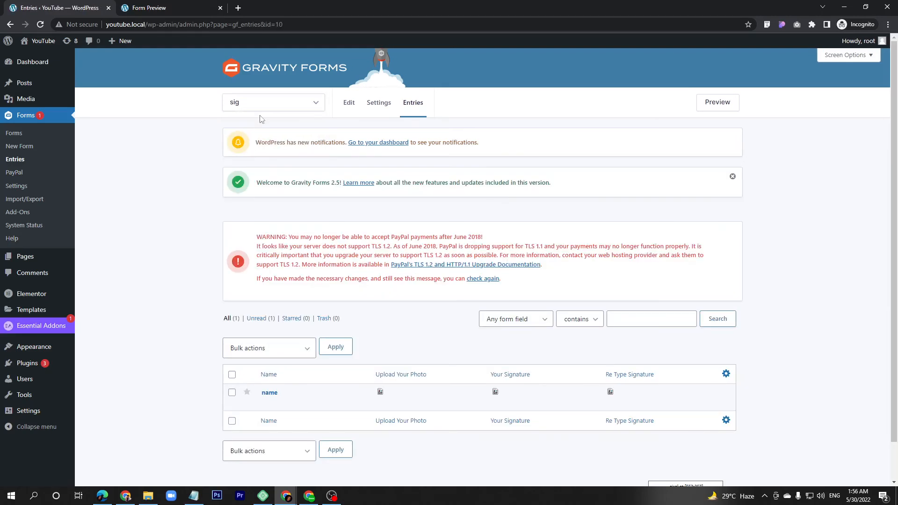
{"action": "left_click", "coordinate": [271, 109]}
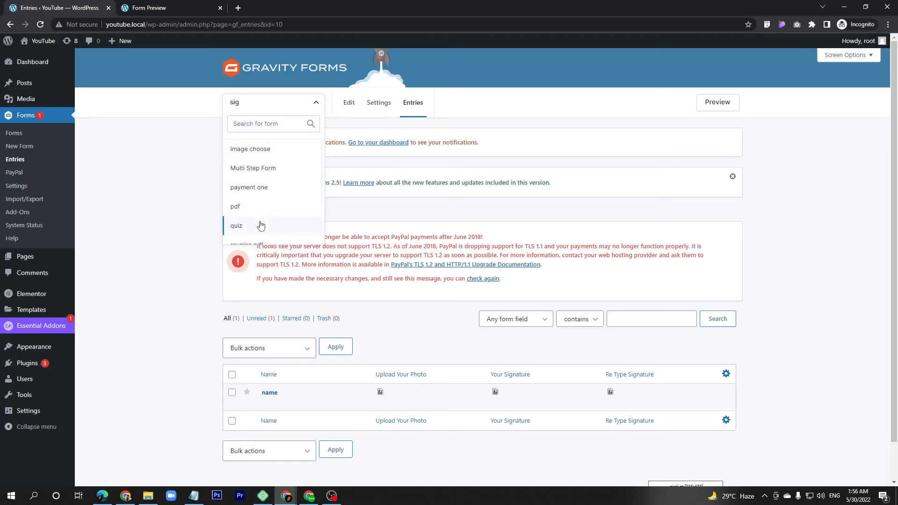
{"action": "left_click", "coordinate": [449, 471]}
Open the submitted entry's details and review its uploaded photo, both signatures and the notes
{"action": "mouse_move", "coordinate": [279, 401]}
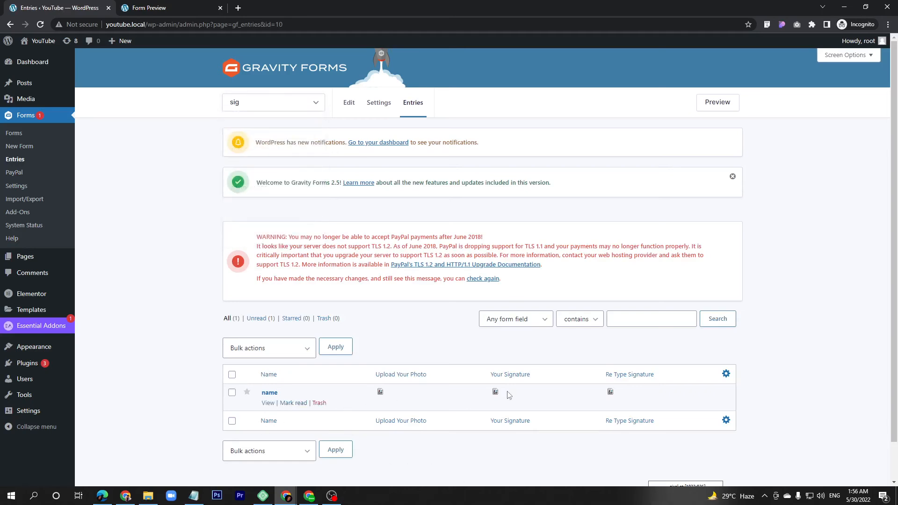
{"action": "left_click", "coordinate": [267, 403]}
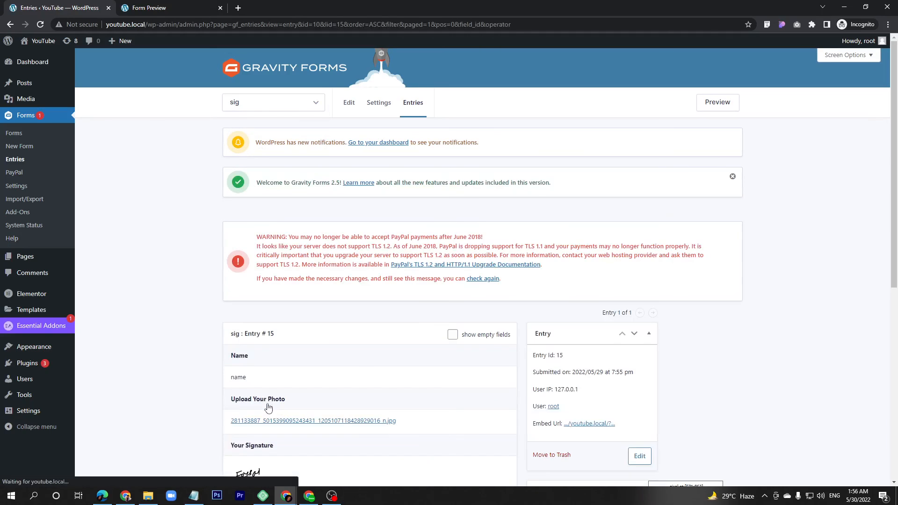
{"action": "scroll", "coordinate": [268, 407], "scroll_direction": "down", "scroll_amount": 4}
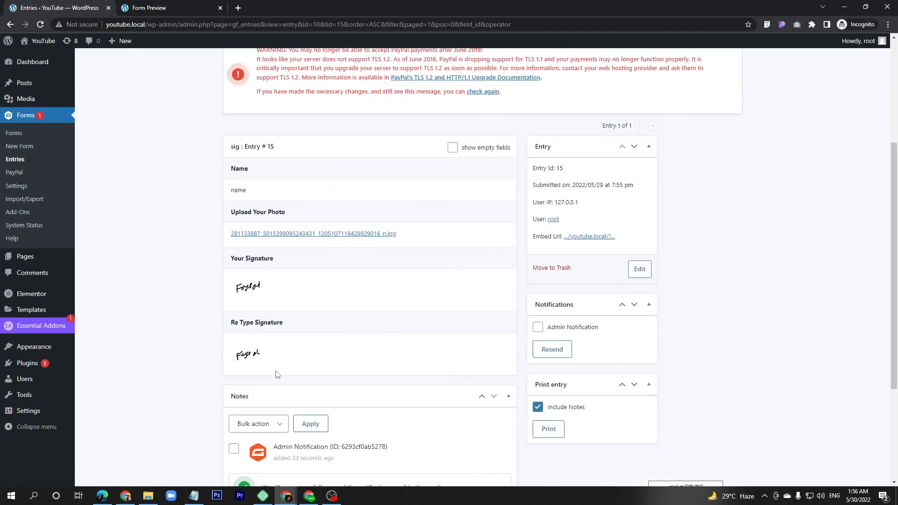
{"action": "left_click", "coordinate": [369, 234]}
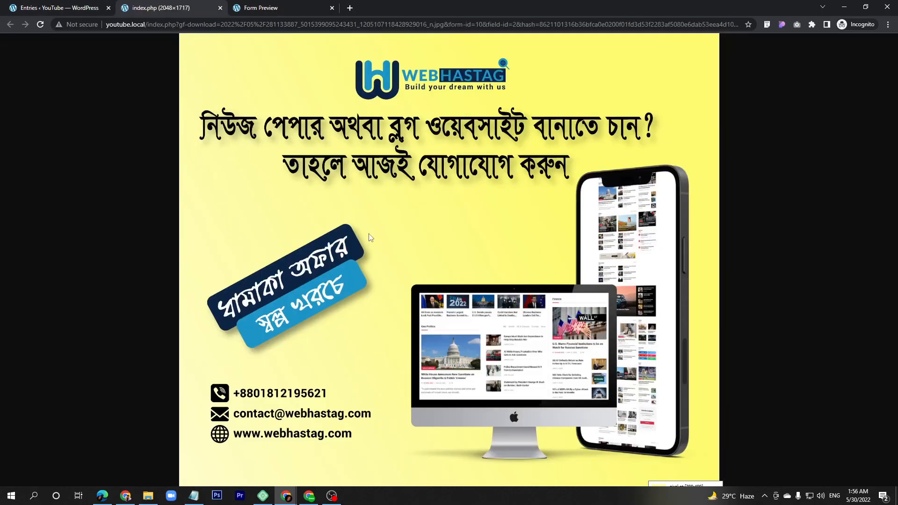
{"action": "middle_click", "coordinate": [177, 3]}
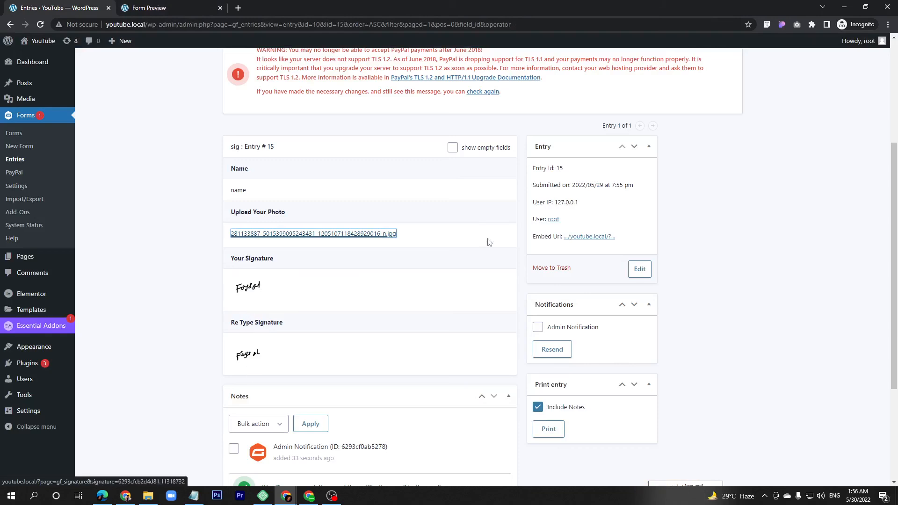
{"action": "scroll", "coordinate": [290, 379], "scroll_direction": "down", "scroll_amount": 3}
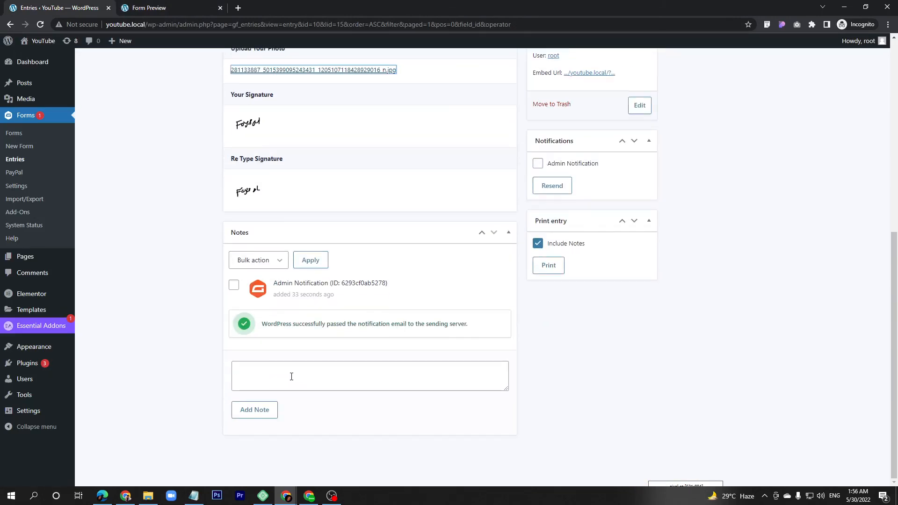